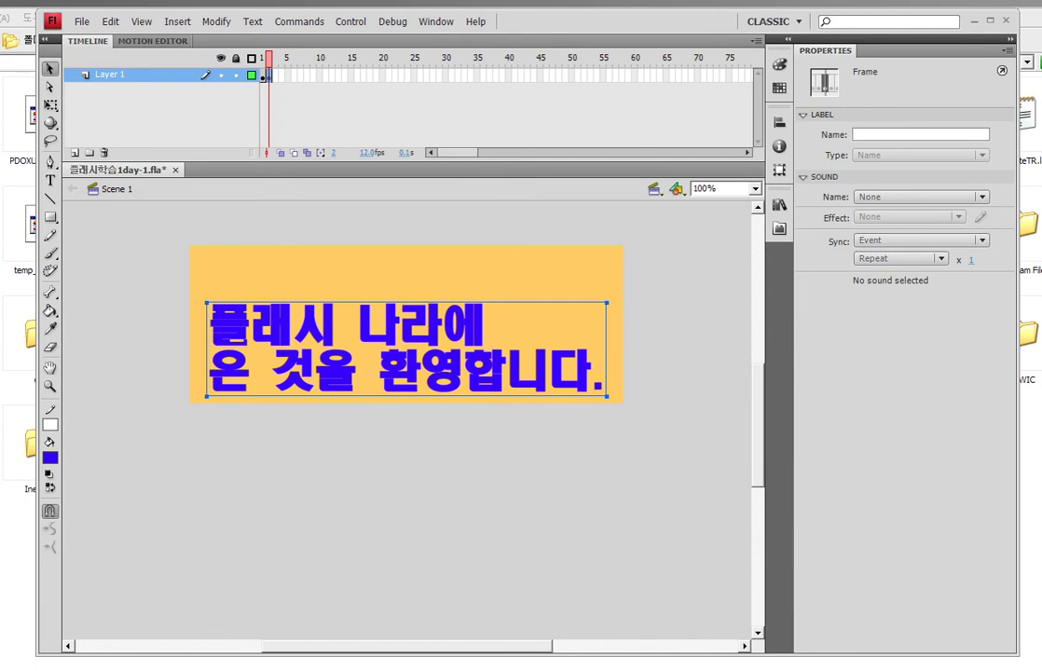
# - Set the timeline's frame display size to Large
pyautogui.click(755, 41)
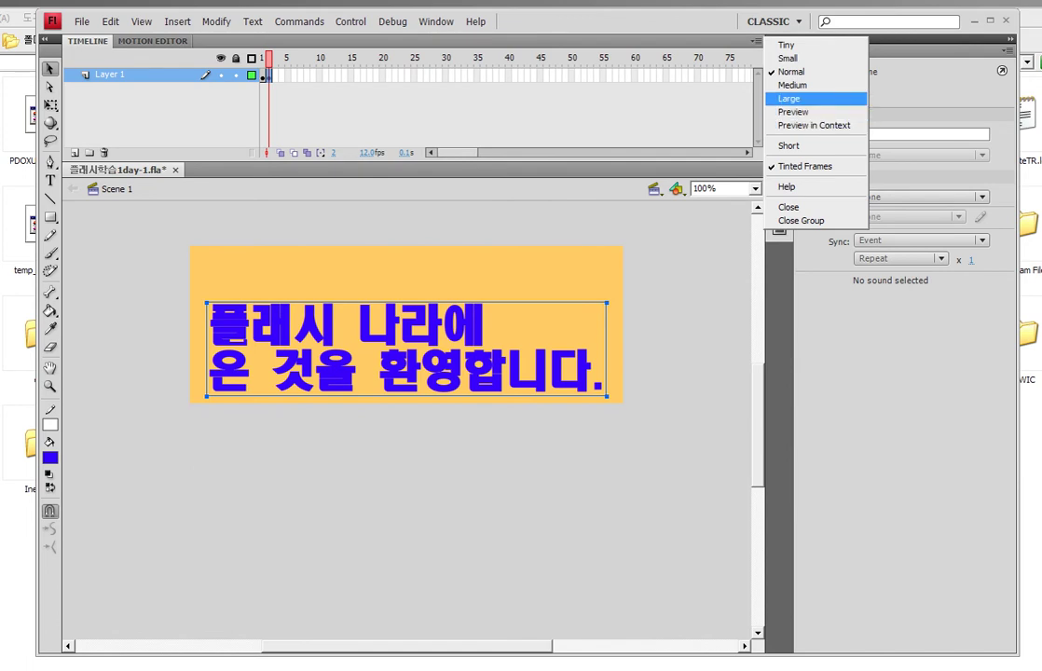
pyautogui.click(789, 98)
pyautogui.press('Return')
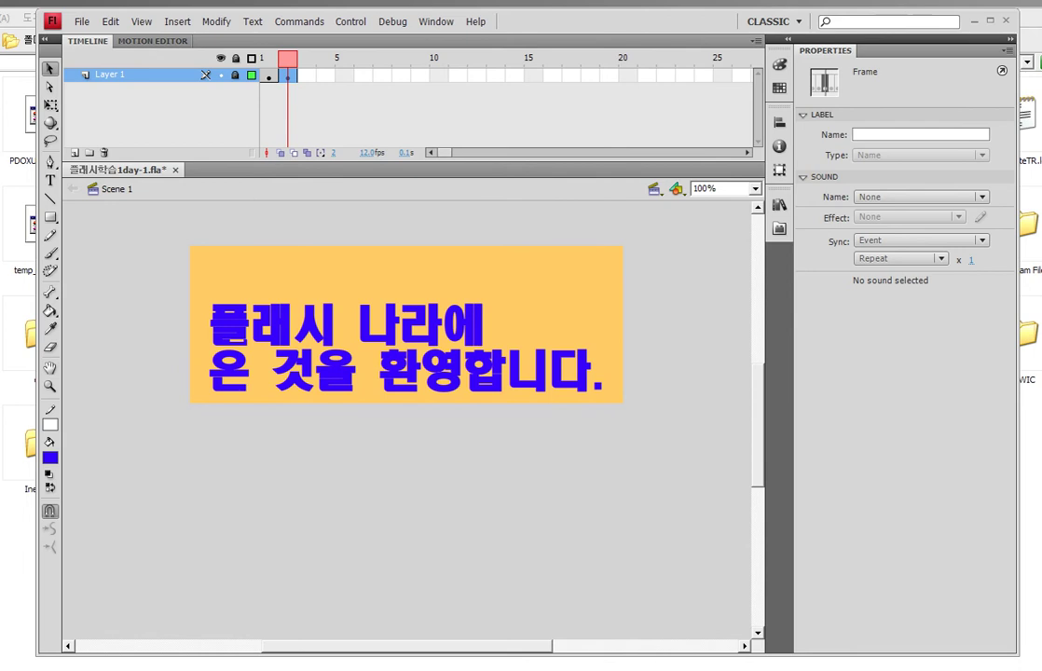
pyautogui.hotkey('ctrl', '2')
pyautogui.moveTo(290, 93)
pyautogui.mouseDown()
pyautogui.moveTo(301, 70)
pyautogui.moveTo(292, 92)
pyautogui.moveTo(304, 110)
pyautogui.moveTo(288, 93)
pyautogui.moveTo(326, 114)
pyautogui.moveTo(338, 100)
pyautogui.moveTo(310, 99)
pyautogui.mouseUp()
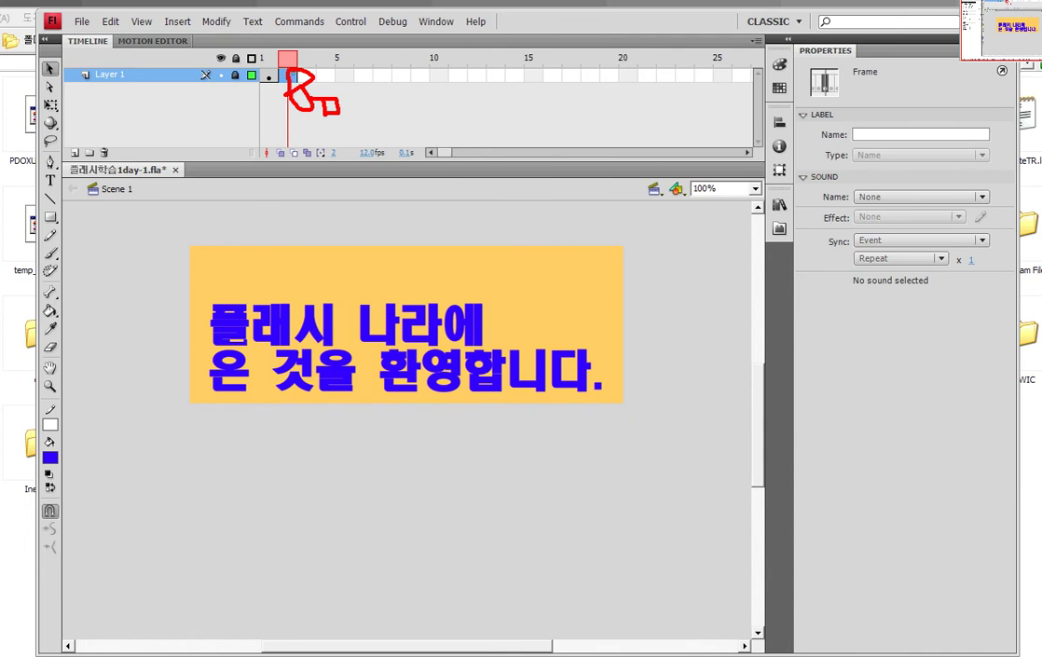
pyautogui.moveTo(290, 71)
pyautogui.mouseDown()
pyautogui.moveTo(300, 52)
pyautogui.moveTo(298, 72)
pyautogui.mouseUp()
pyautogui.press('Escape')
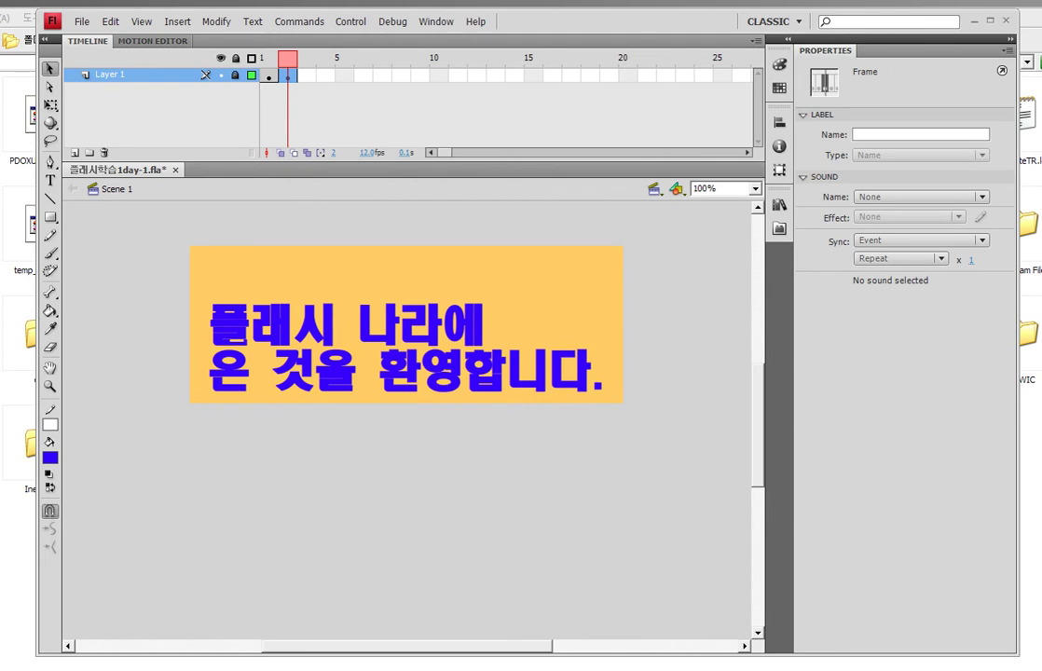
# - Move Layer 1's second keyframe from frame 2 to frame 10 and play the animation from frame 1
pyautogui.moveTo(287, 75); pyautogui.dragTo(438, 75)
pyautogui.press('F5')
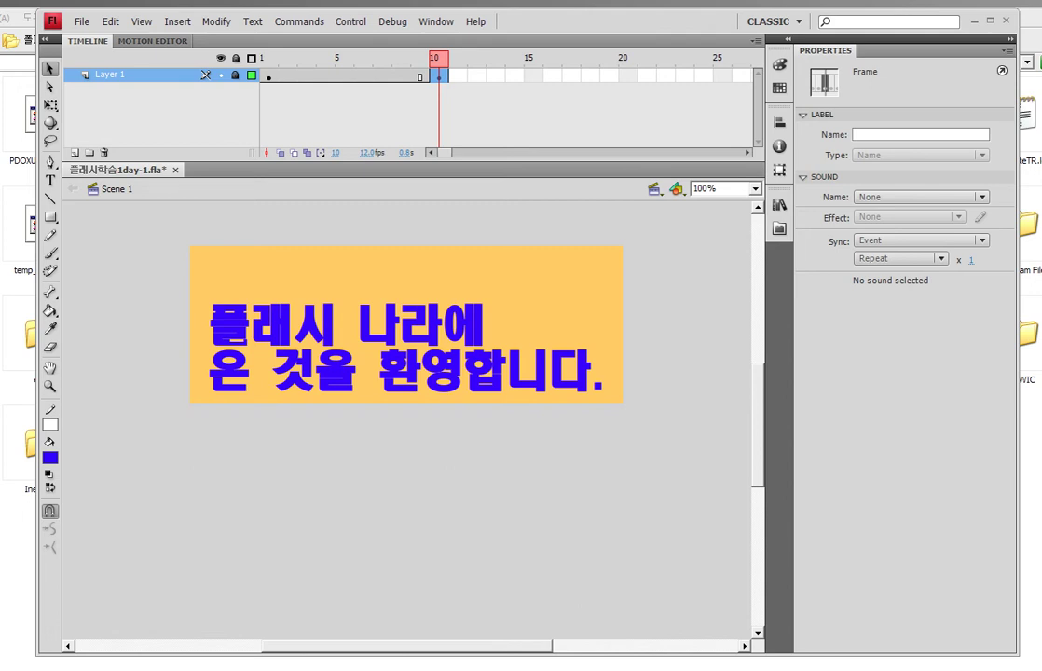
pyautogui.click(268, 77)
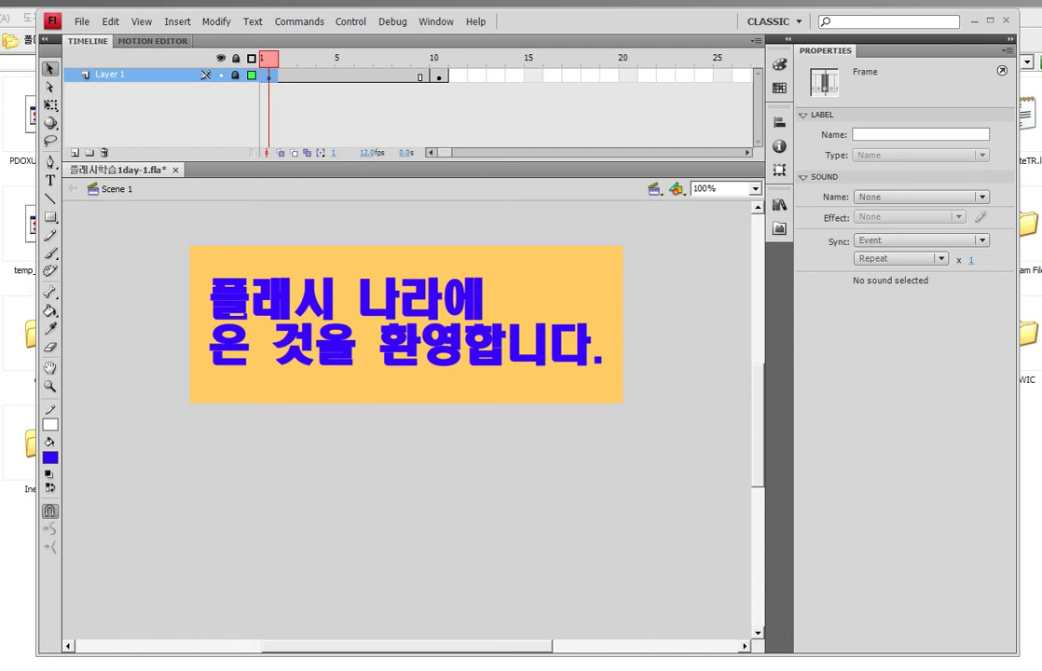
pyautogui.press('Return')
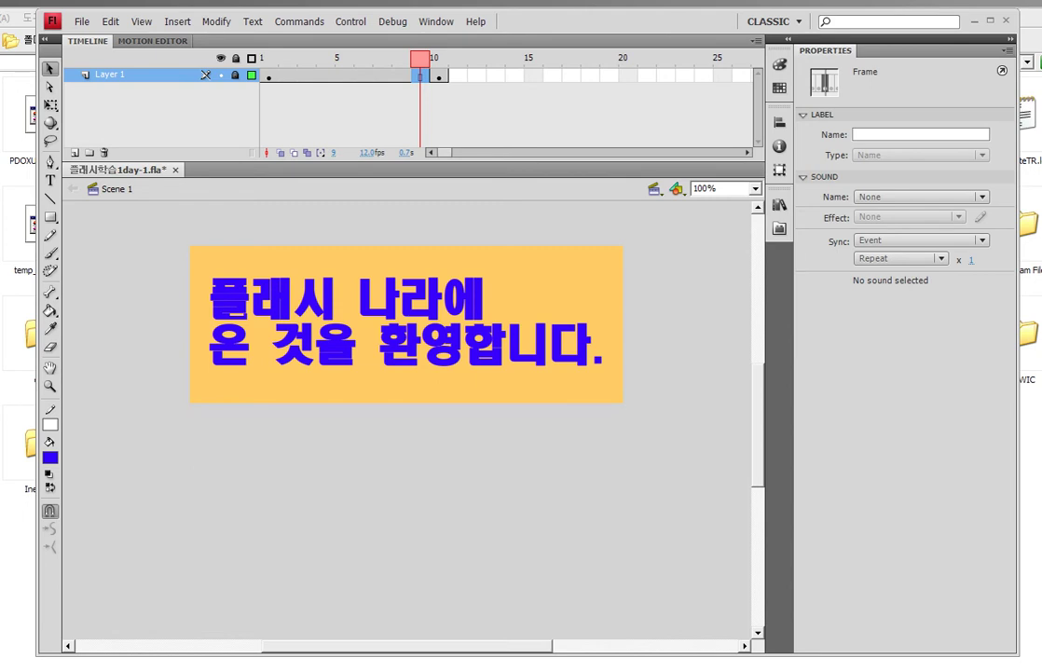
pyautogui.click(438, 76)
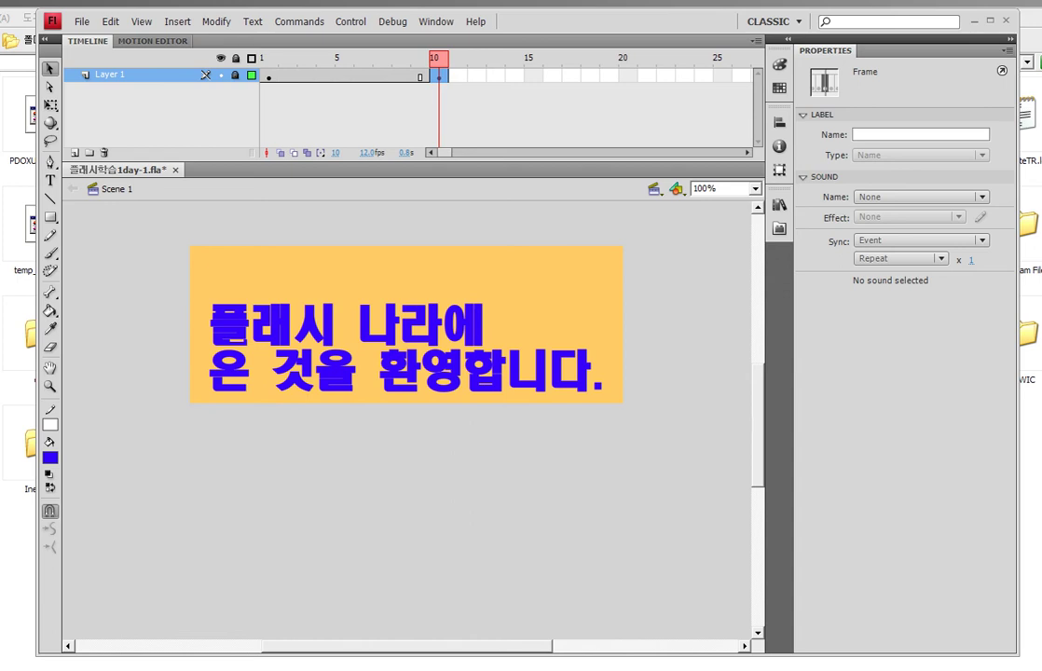
# - Extend Layer 1 past its last keyframe by inserting a regular frame at frame 12
pyautogui.click(458, 75)
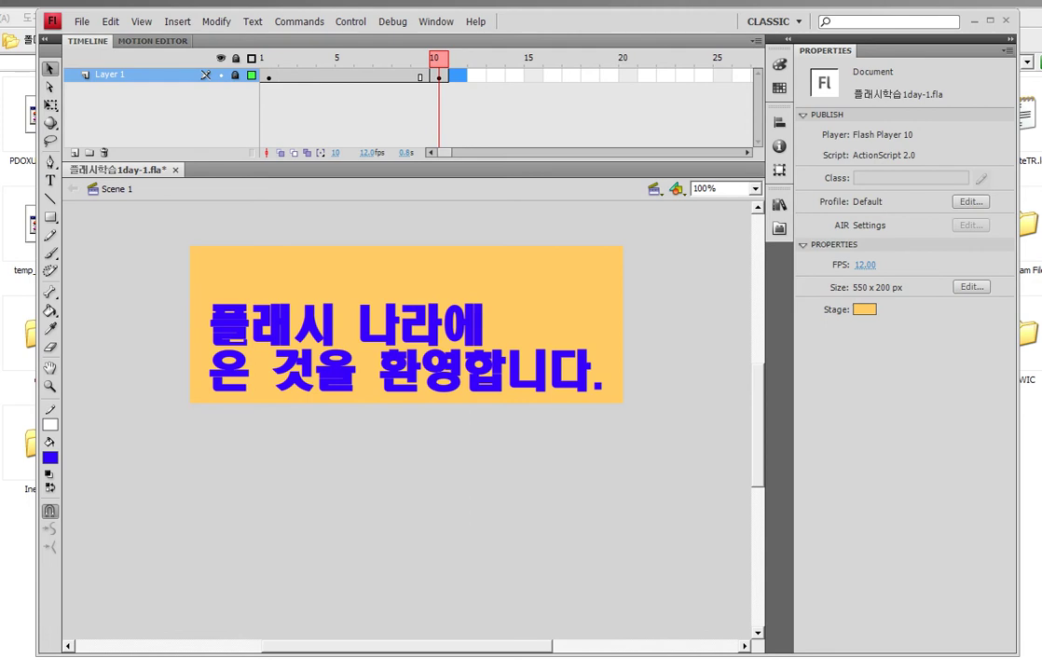
pyautogui.click(476, 75)
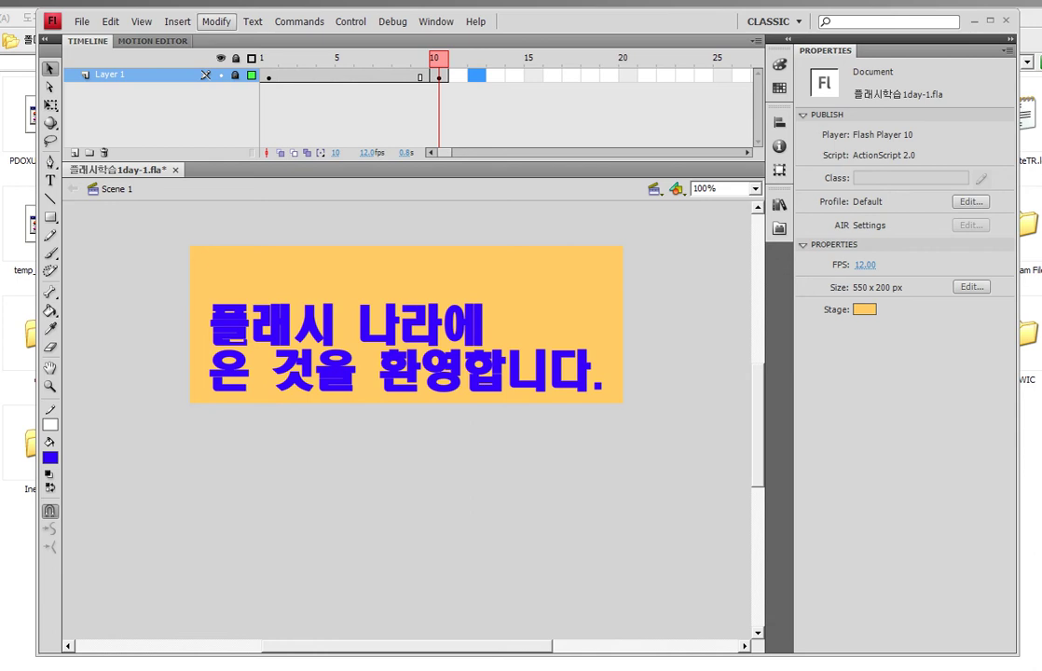
pyautogui.click(216, 22)
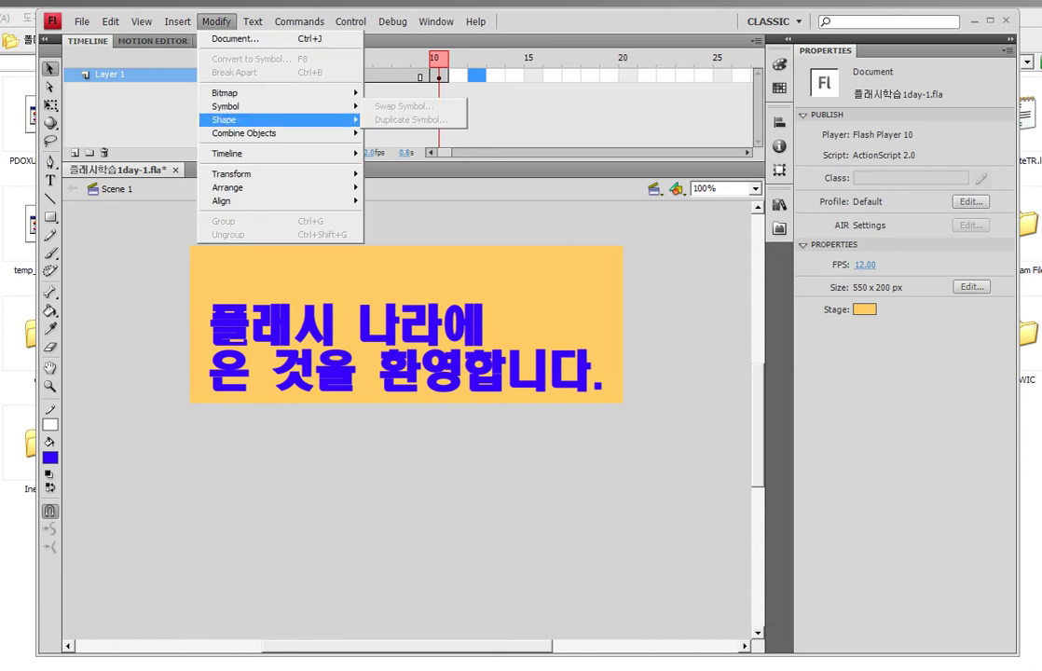
pyautogui.moveTo(233, 153)
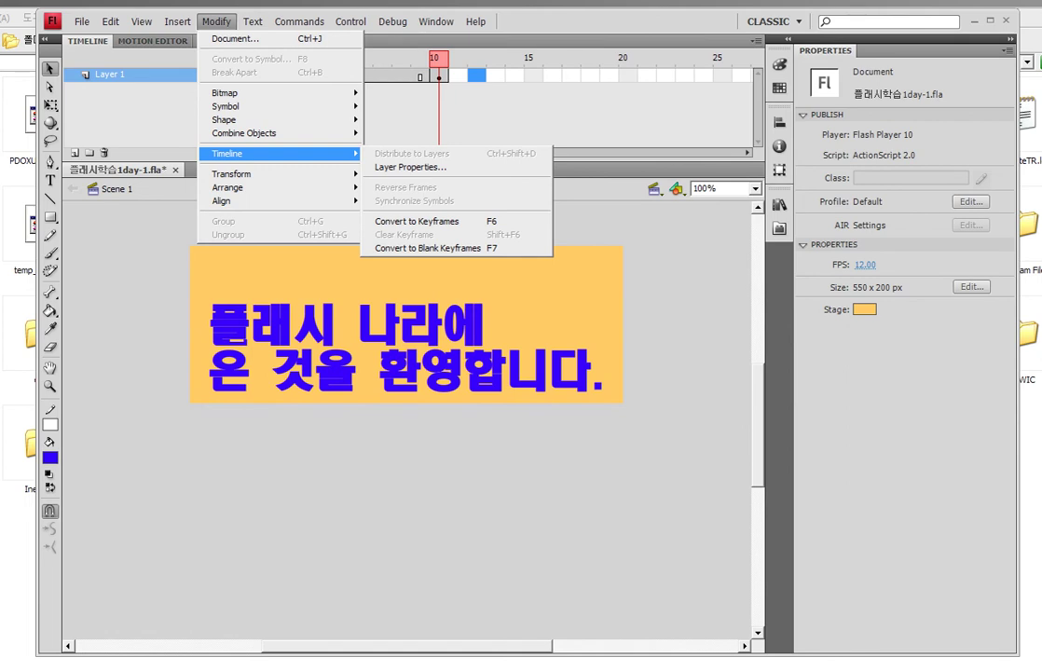
pyautogui.moveTo(177, 22)
pyautogui.moveTo(215, 106)
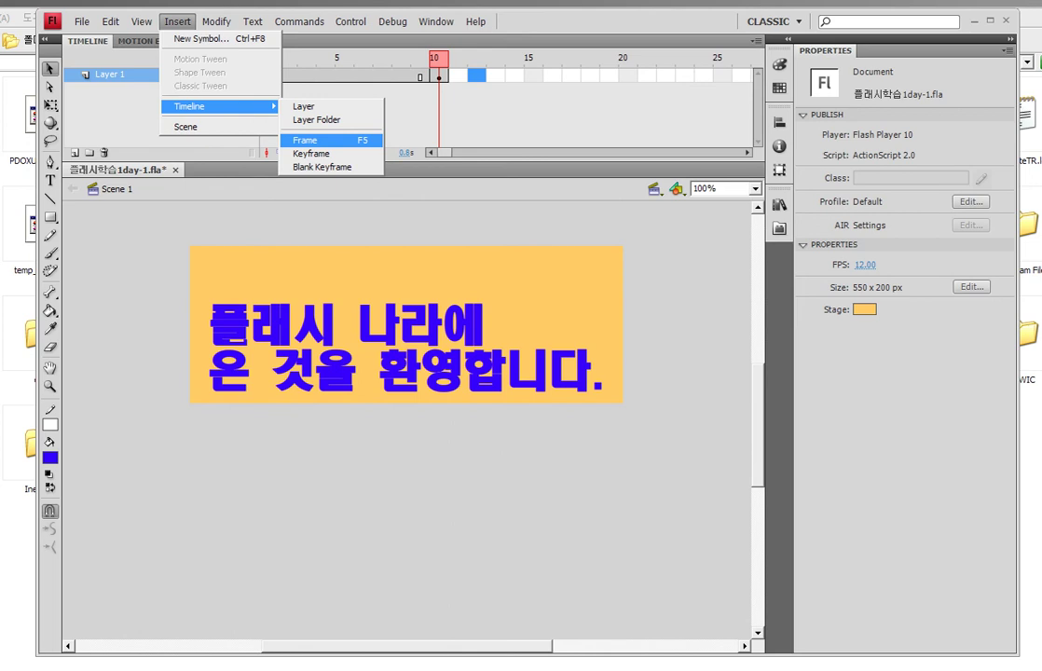
pyautogui.click(305, 139)
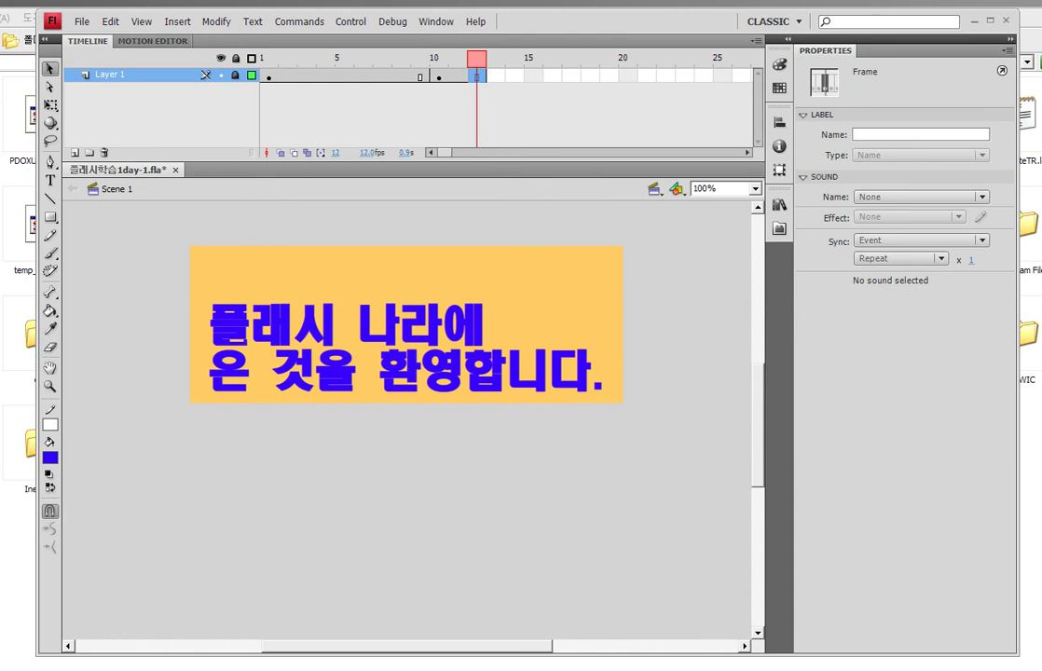
pyautogui.click(178, 22)
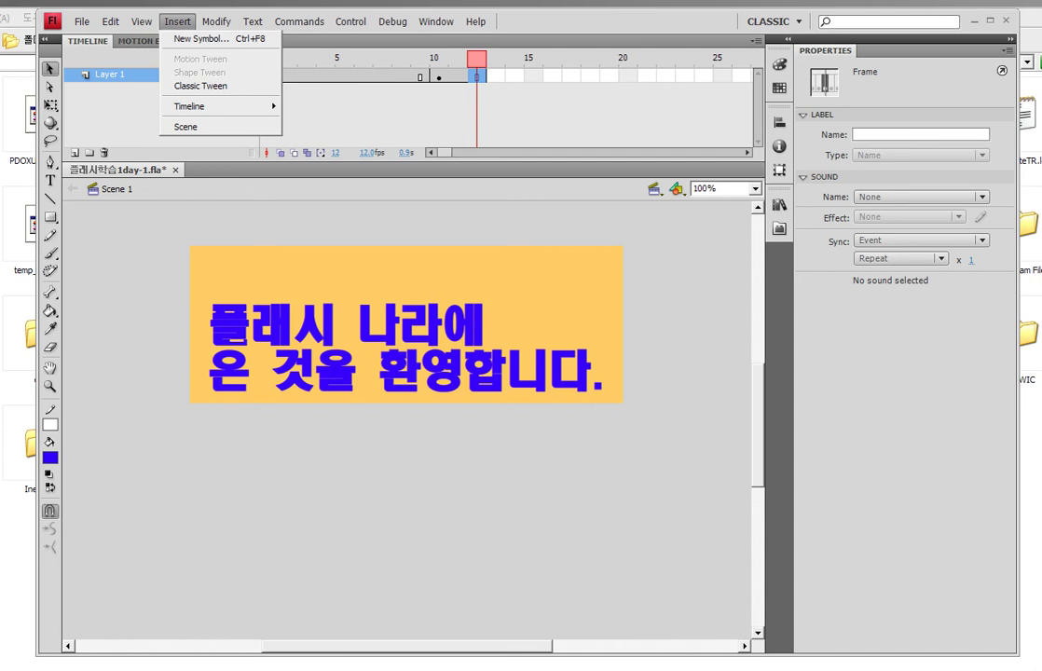
pyautogui.press('Escape')
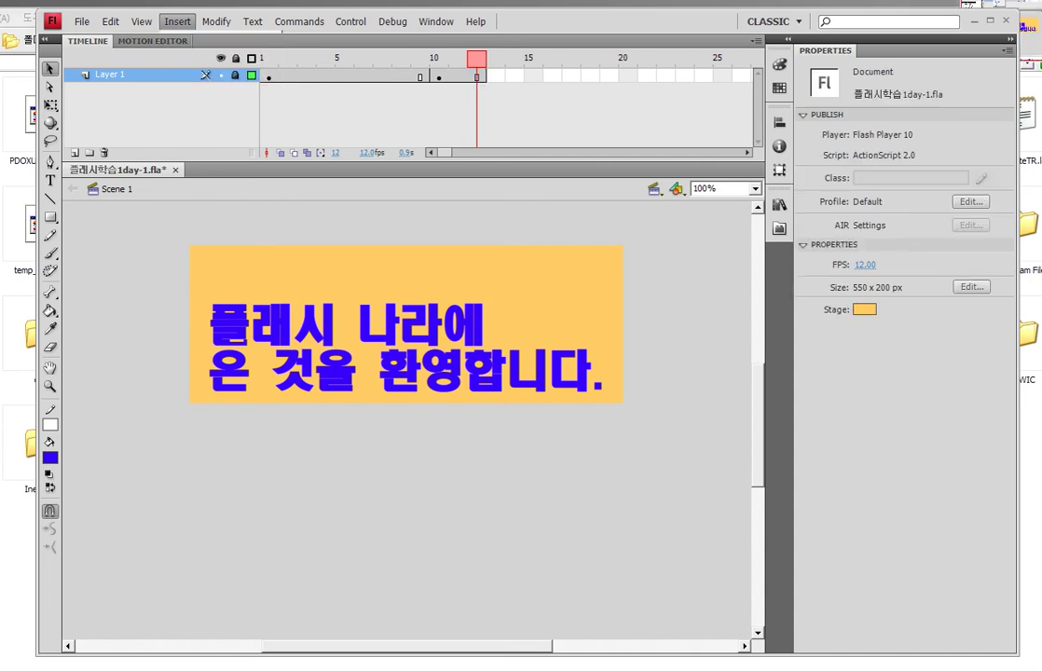
pyautogui.moveTo(489, 84)
pyautogui.mouseDown()
pyautogui.moveTo(480, 93)
pyautogui.moveTo(484, 52)
pyautogui.moveTo(458, 70)
pyautogui.moveTo(486, 92)
pyautogui.mouseUp()
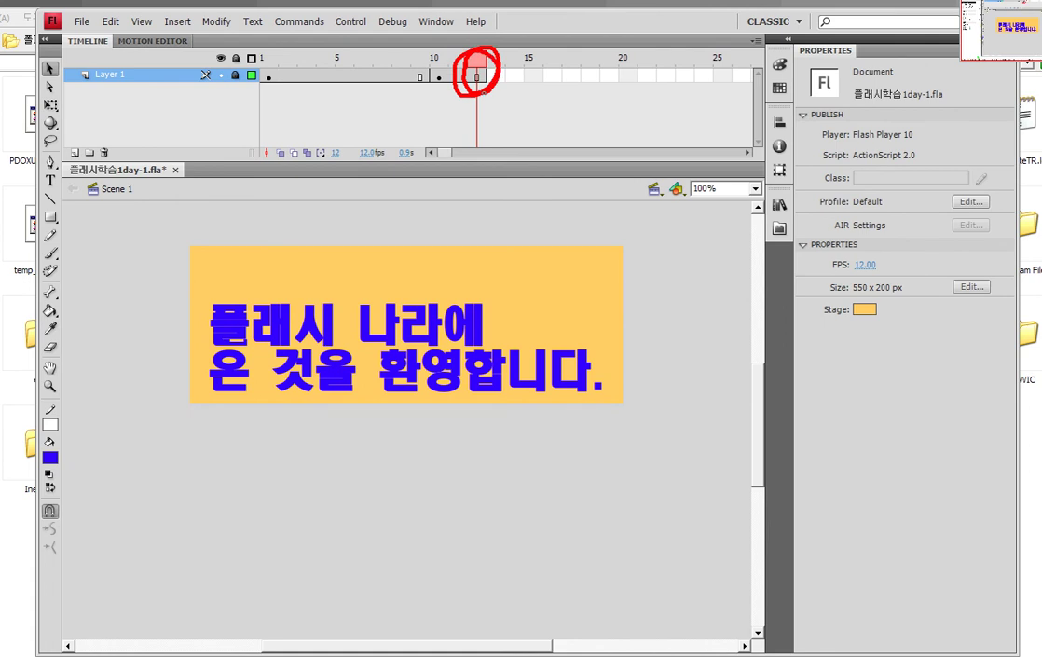
pyautogui.moveTo(471, 82)
pyautogui.mouseDown()
pyautogui.moveTo(354, 91)
pyautogui.moveTo(331, 142)
pyautogui.mouseUp()
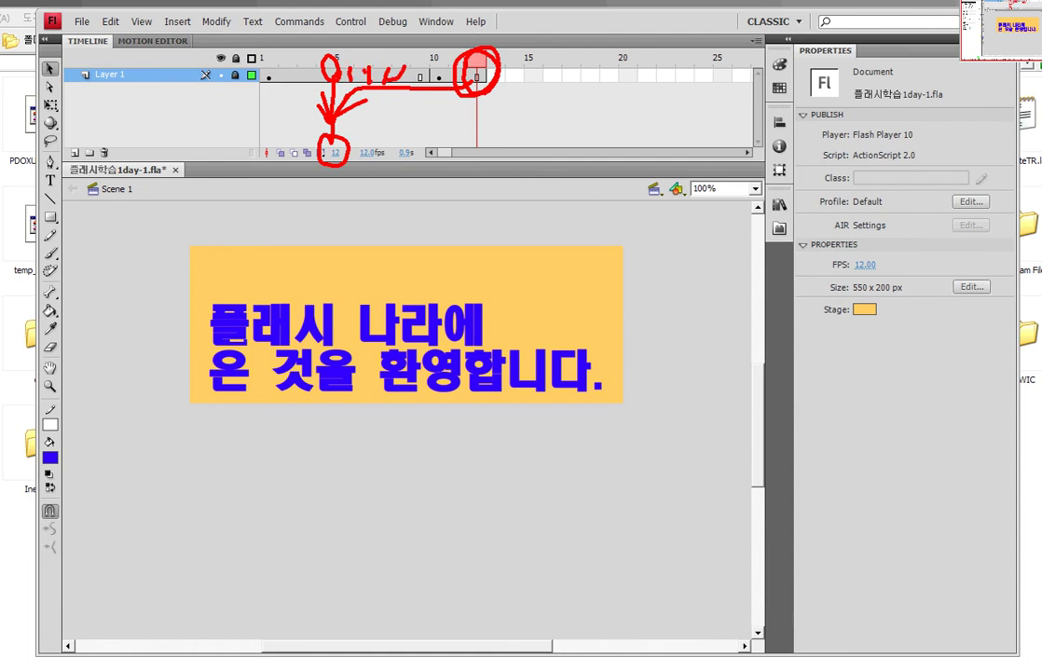
pyautogui.moveTo(314, 62); pyautogui.dragTo(313, 78)
pyautogui.moveTo(363, 59)
pyautogui.mouseDown()
pyautogui.moveTo(357, 77)
pyautogui.moveTo(381, 77)
pyautogui.mouseUp()
pyautogui.moveTo(309, 59); pyautogui.dragTo(315, 59)
pyautogui.moveTo(319, 80)
pyautogui.mouseDown()
pyautogui.moveTo(332, 167)
pyautogui.moveTo(330, 137)
pyautogui.mouseUp()
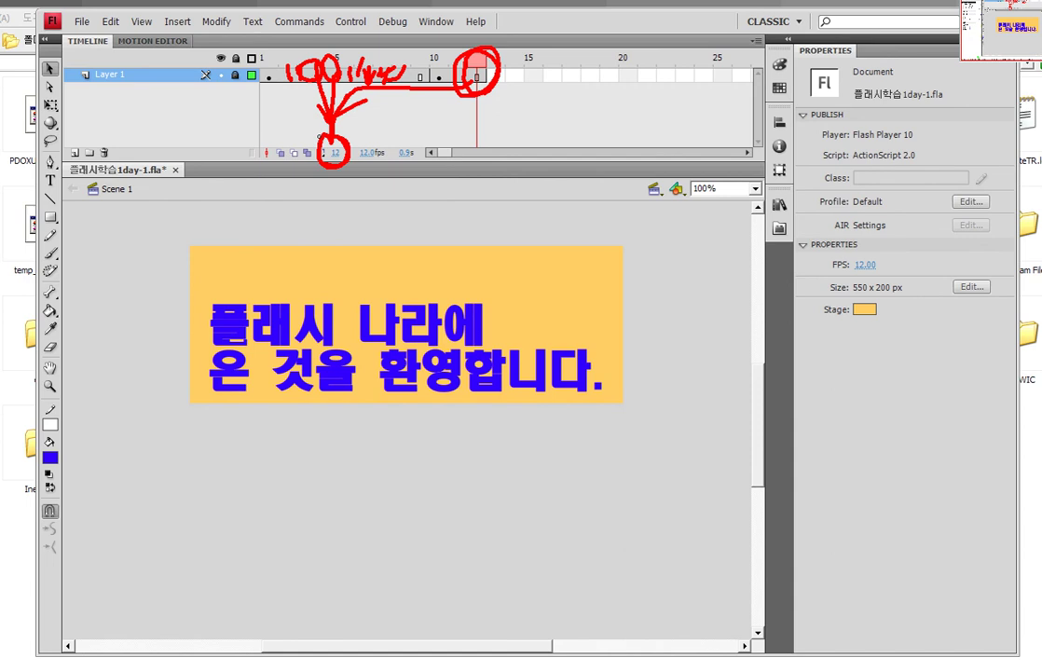
pyautogui.press('Escape')
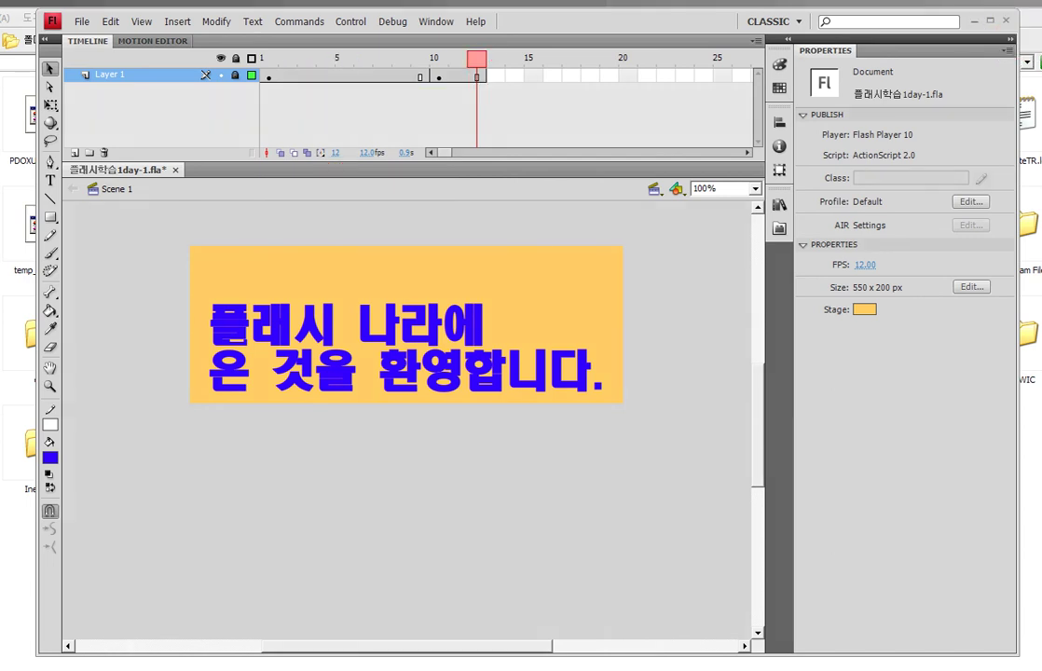
# - Test the movie in a preview window, close the preview, and save the document
pyautogui.click(350, 22)
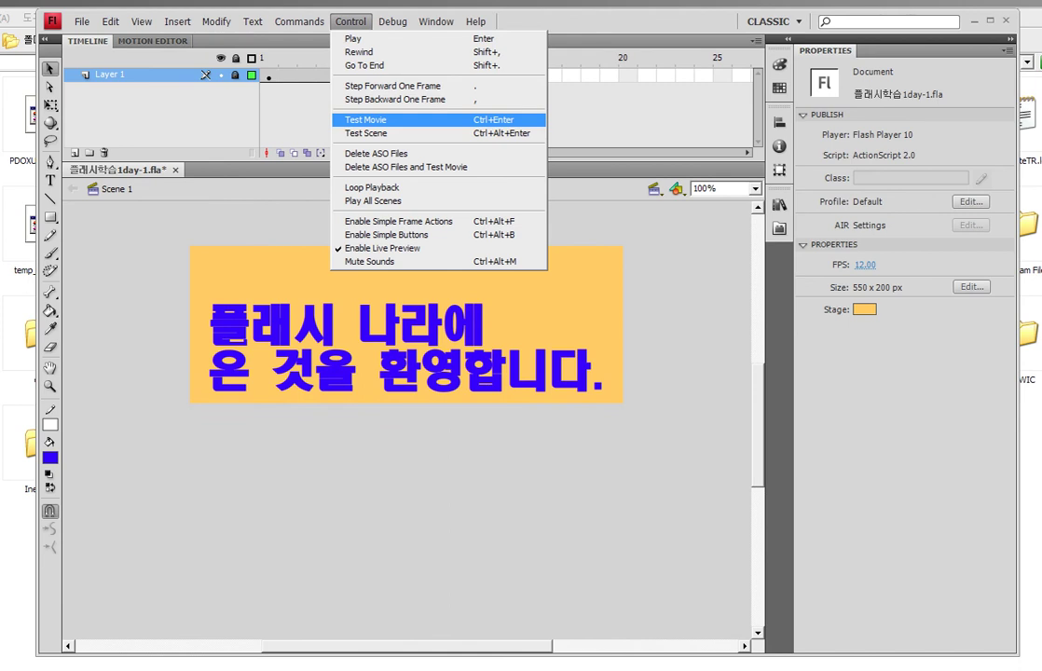
pyautogui.click(368, 119)
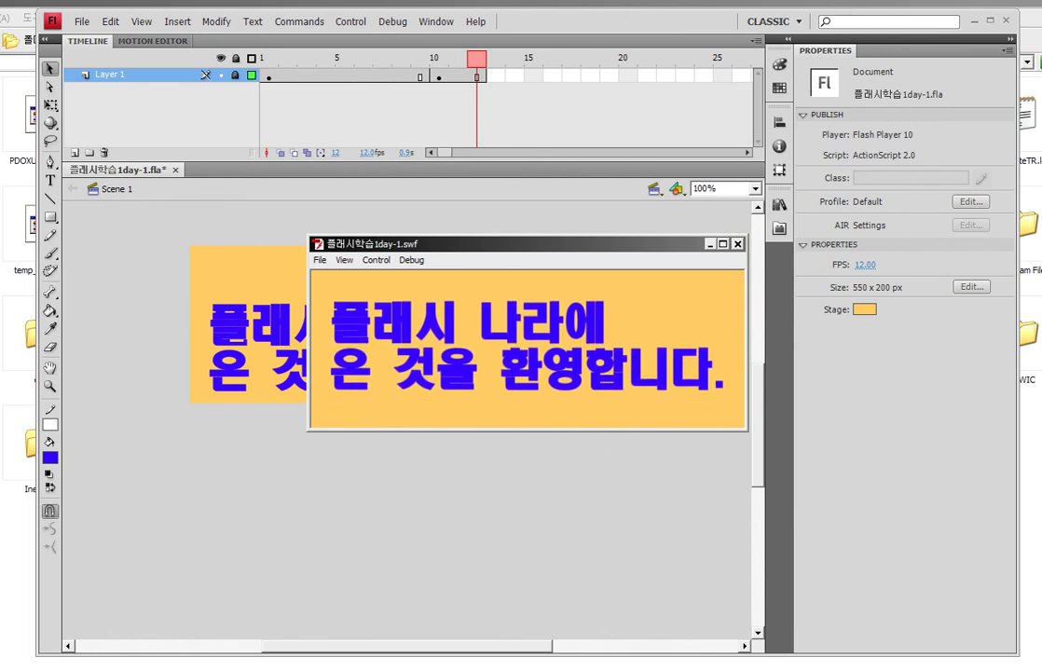
pyautogui.click(737, 244)
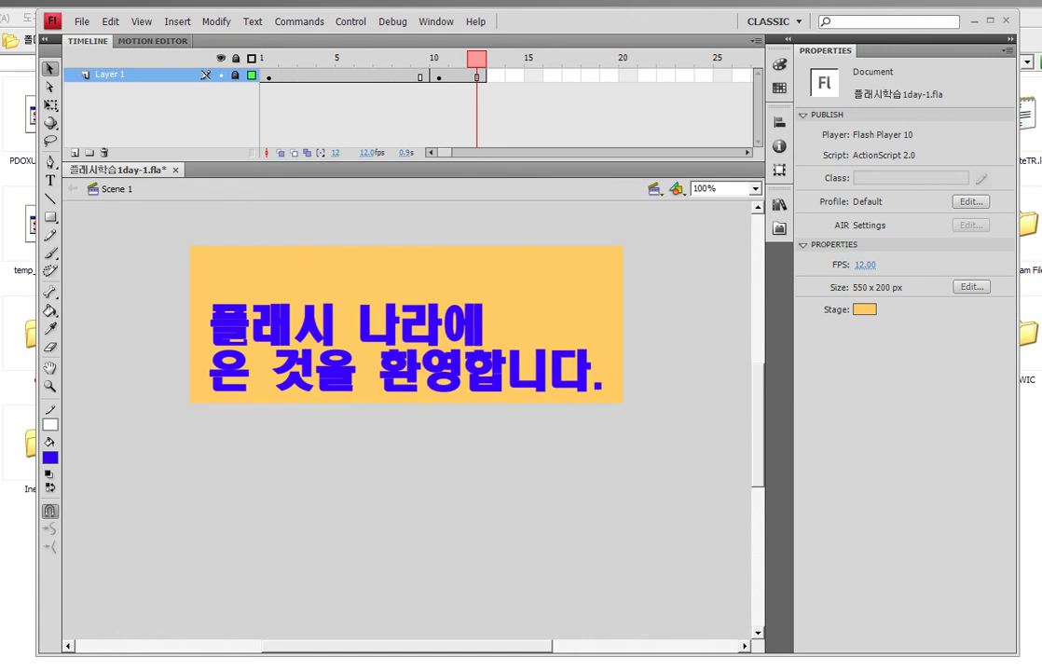
pyautogui.hotkey('ctrl', 's')
pyautogui.hotkey('ctrl', '2')
pyautogui.moveTo(166, 183)
pyautogui.mouseDown()
pyautogui.moveTo(120, 185)
pyautogui.moveTo(164, 195)
pyautogui.moveTo(172, 164)
pyautogui.moveTo(156, 165)
pyautogui.moveTo(160, 201)
pyautogui.mouseUp()
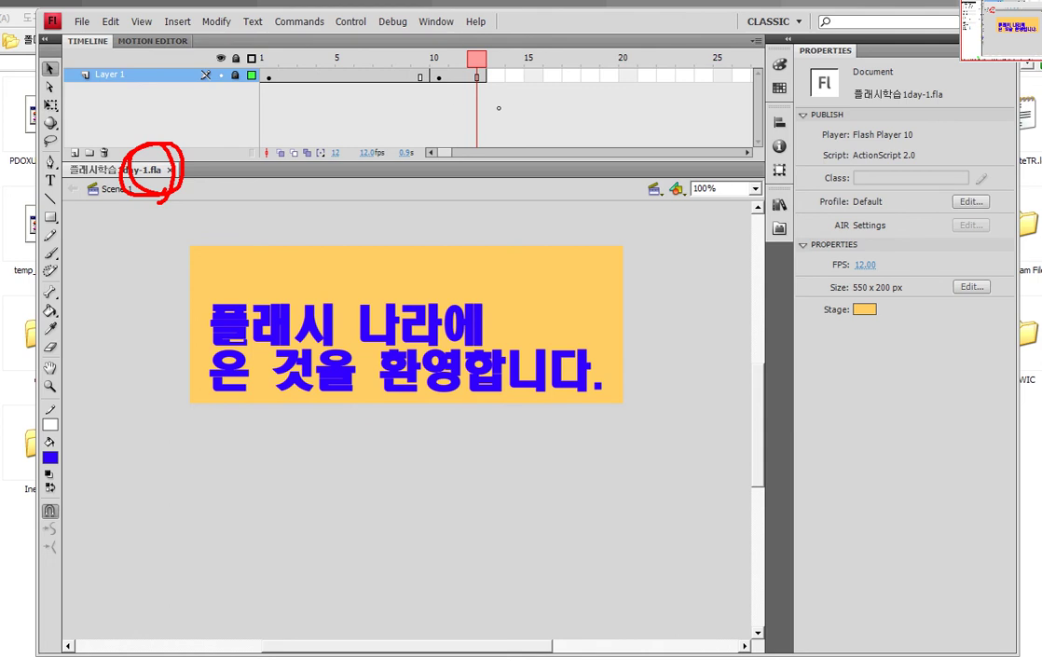
pyautogui.press('Escape')
# - Clear the open windows from the desktop, open the 플래시 folder inside 연습폴더, and shrink its window around the files
pyautogui.click(990, 20)
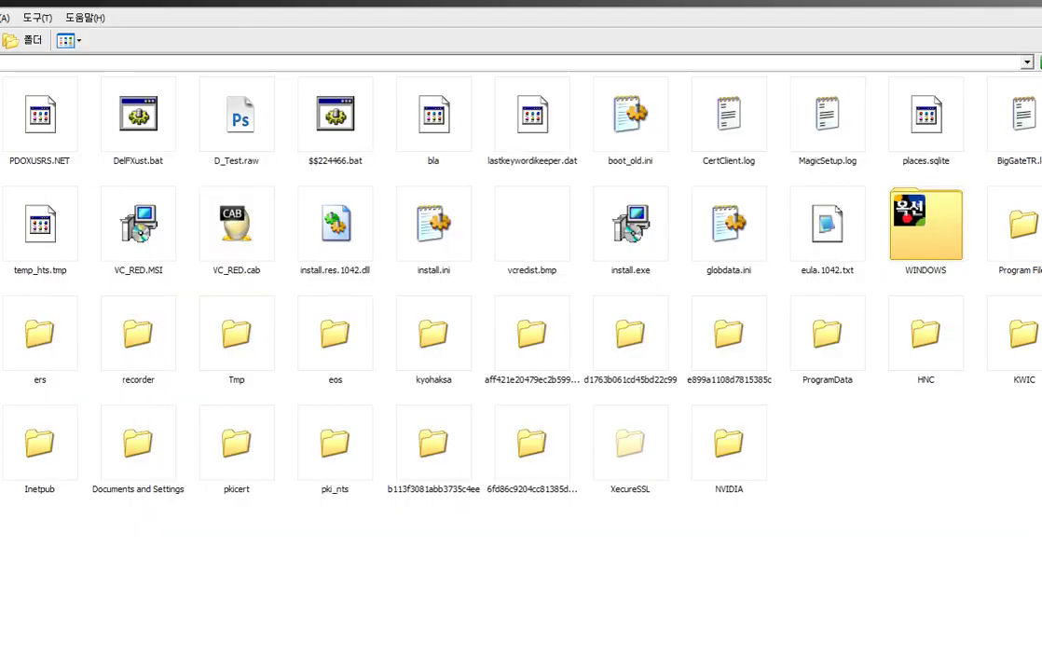
pyautogui.hotkey('alt', 'Tab')
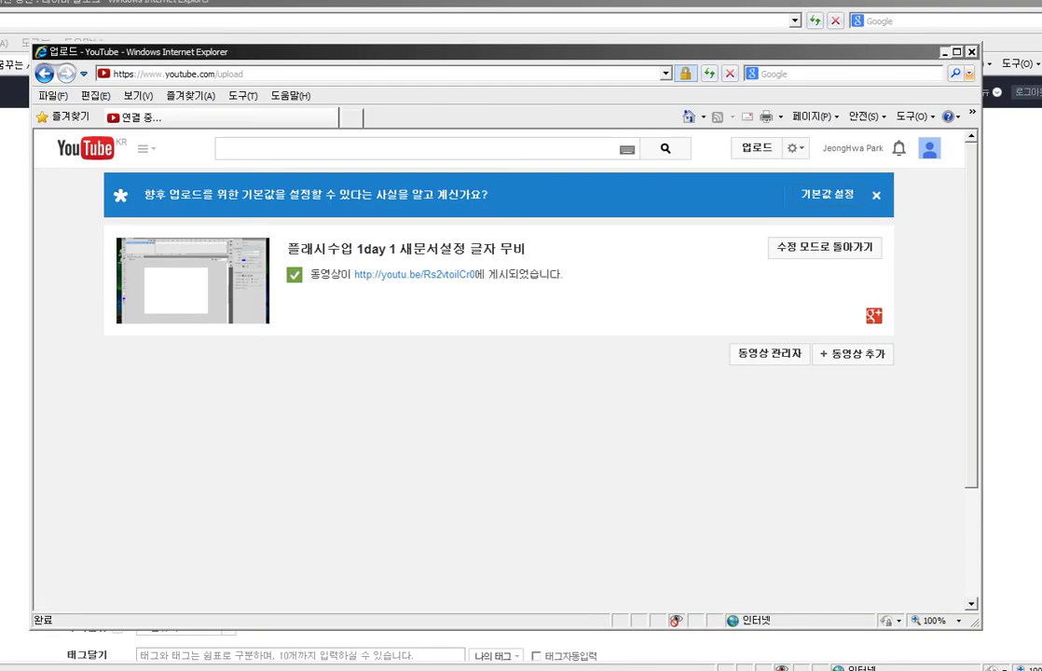
pyautogui.hotkey('alt', 'F4')
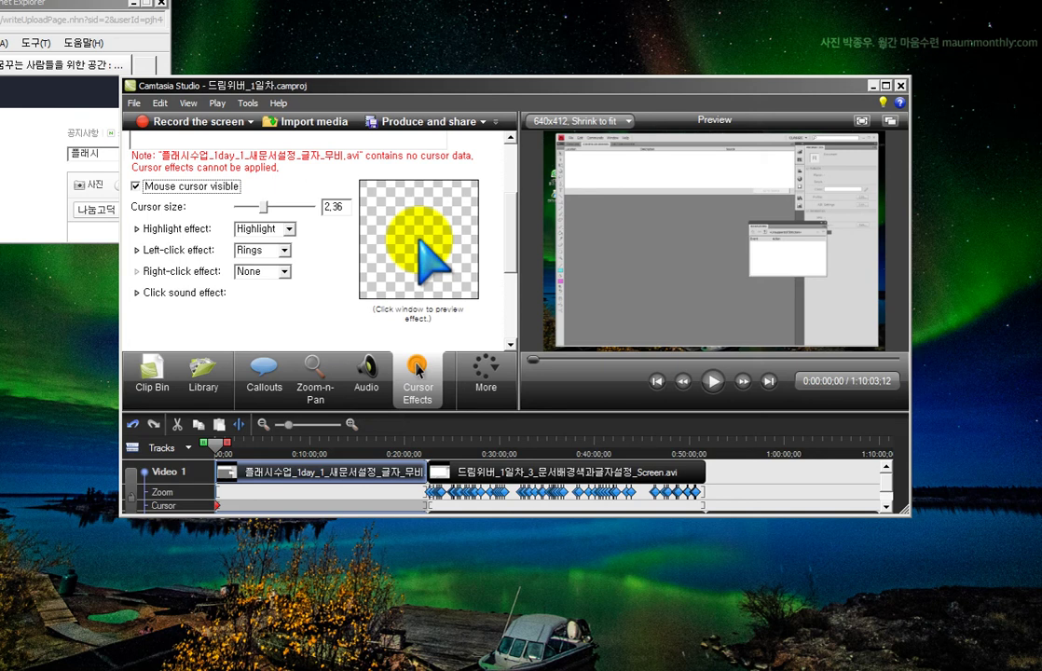
pyautogui.hotkey('alt', 'F4')
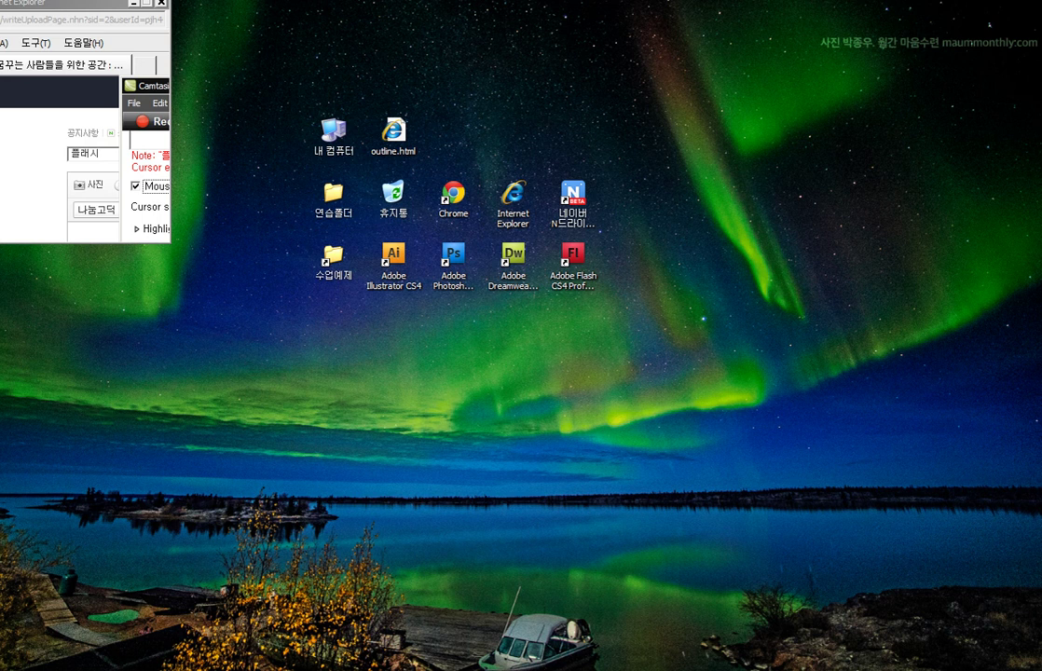
pyautogui.press('Return')
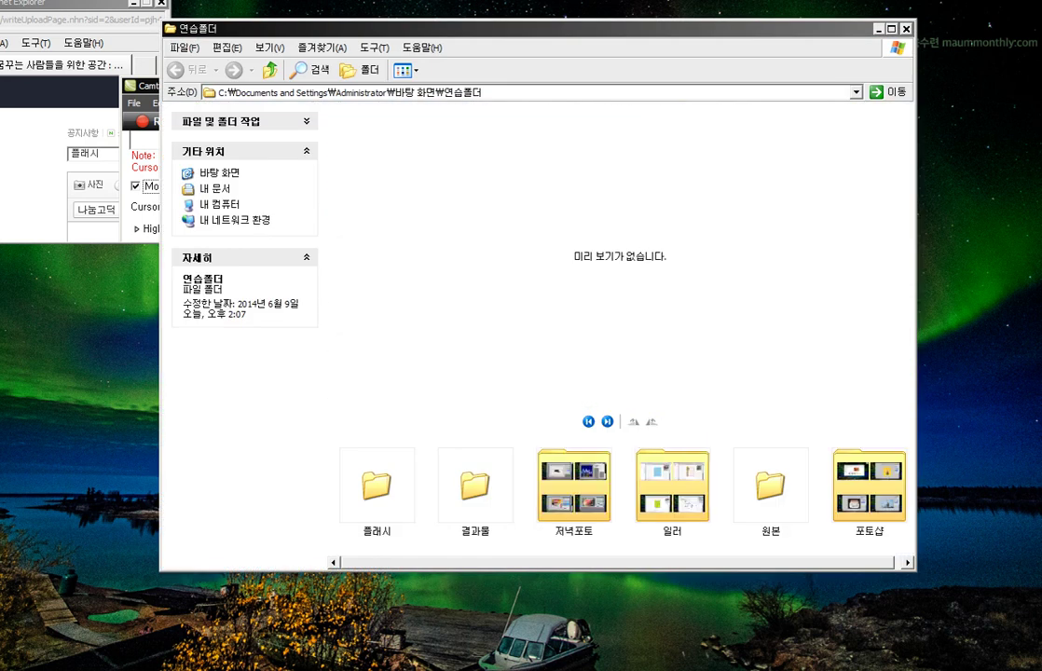
pyautogui.doubleClick(377, 484)
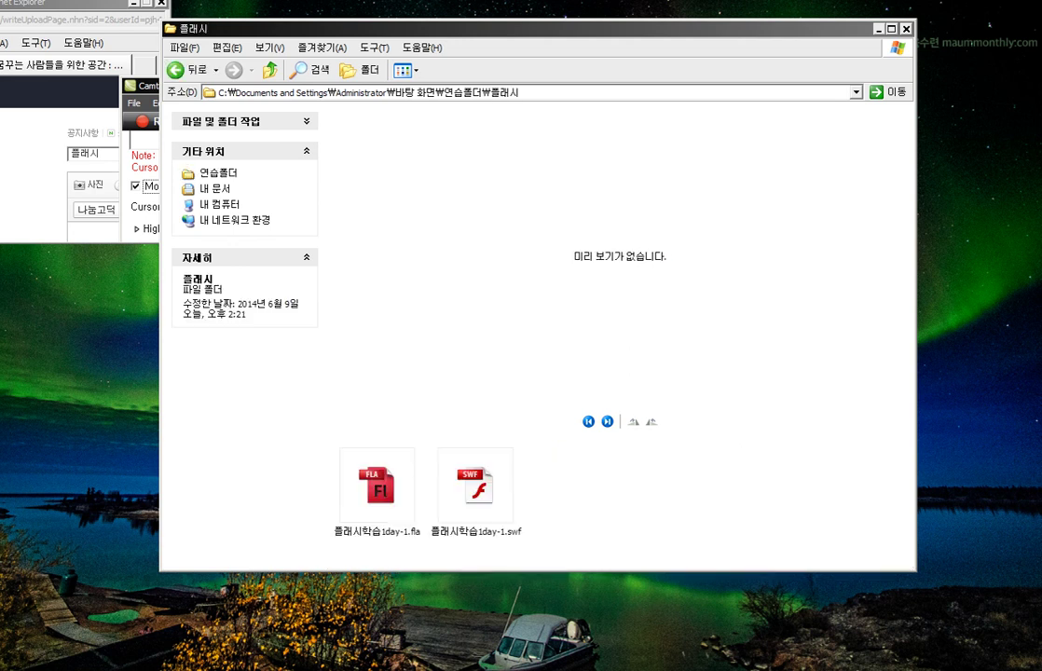
pyautogui.moveTo(161, 571); pyautogui.dragTo(247, 359)
pyautogui.moveTo(493, 282)
pyautogui.mouseDown()
pyautogui.moveTo(391, 249)
pyautogui.moveTo(455, 346)
pyautogui.moveTo(447, 359)
pyautogui.mouseUp()
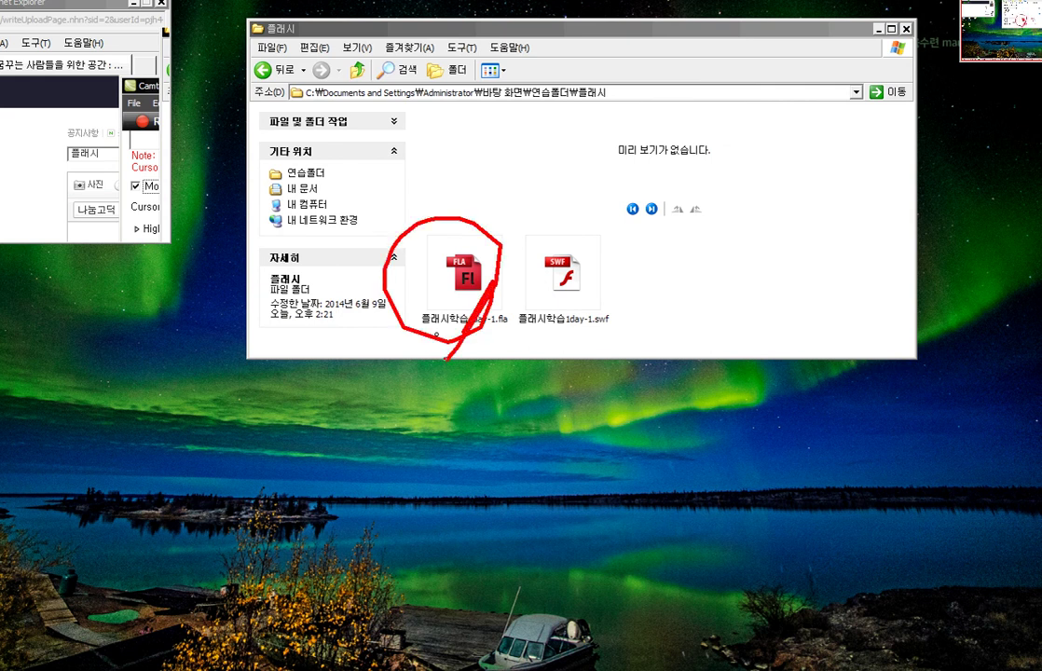
pyautogui.moveTo(550, 227)
pyautogui.mouseDown()
pyautogui.moveTo(592, 308)
pyautogui.moveTo(561, 326)
pyautogui.moveTo(531, 257)
pyautogui.moveTo(608, 280)
pyautogui.moveTo(569, 332)
pyautogui.mouseUp()
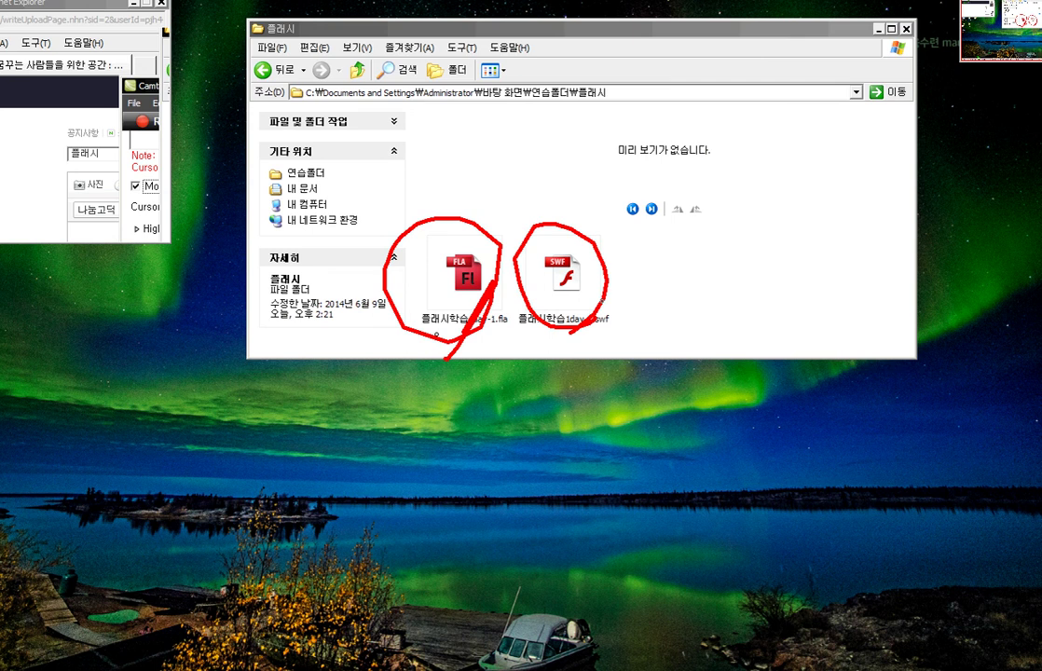
pyautogui.moveTo(606, 299)
pyautogui.mouseDown()
pyautogui.moveTo(632, 265)
pyautogui.moveTo(722, 272)
pyautogui.mouseUp()
pyautogui.moveTo(657, 231)
pyautogui.mouseDown()
pyautogui.moveTo(622, 275)
pyautogui.moveTo(717, 314)
pyautogui.mouseUp()
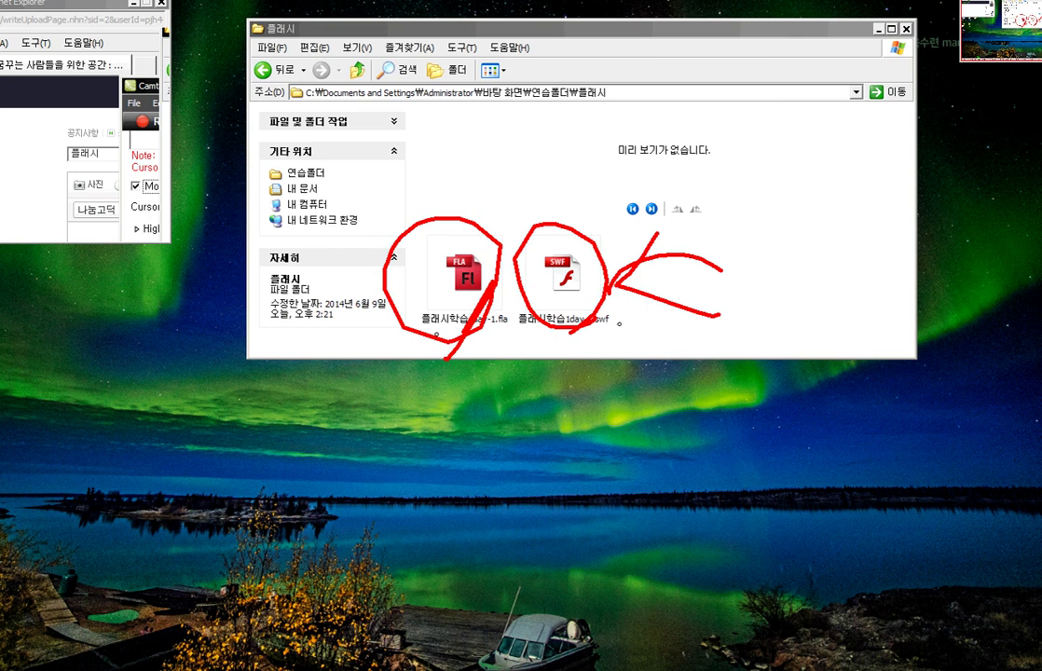
pyautogui.moveTo(765, 301)
pyautogui.mouseDown()
pyautogui.moveTo(734, 329)
pyautogui.moveTo(781, 321)
pyautogui.moveTo(815, 300)
pyautogui.mouseUp()
pyautogui.moveTo(836, 259)
pyautogui.mouseDown()
pyautogui.moveTo(869, 250)
pyautogui.moveTo(828, 357)
pyautogui.mouseUp()
pyautogui.moveTo(818, 296); pyautogui.dragTo(882, 296)
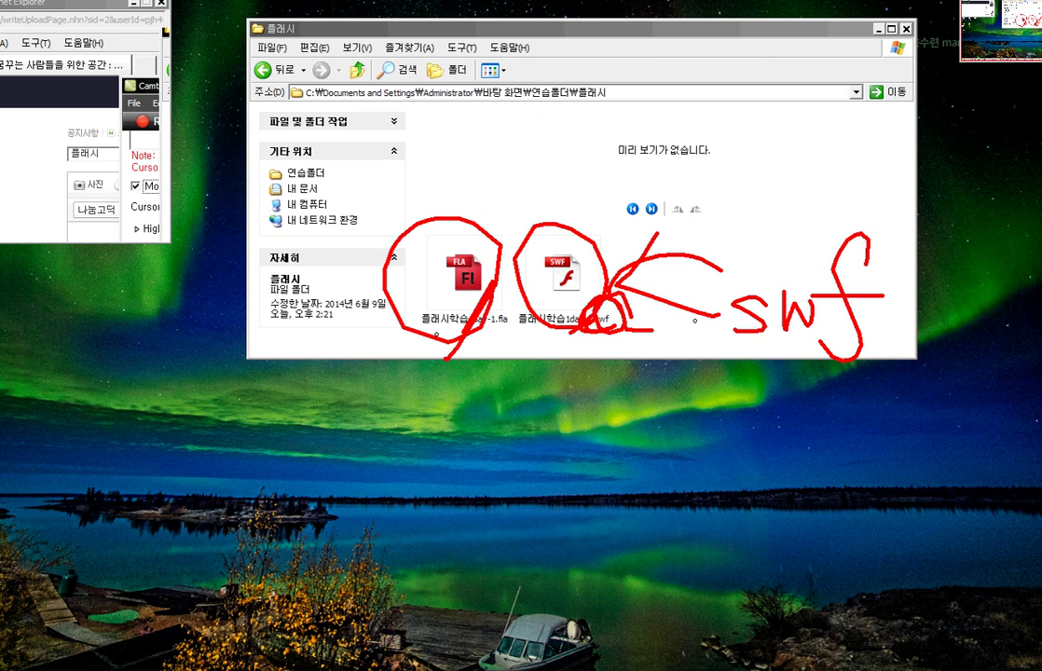
pyautogui.press('Escape')
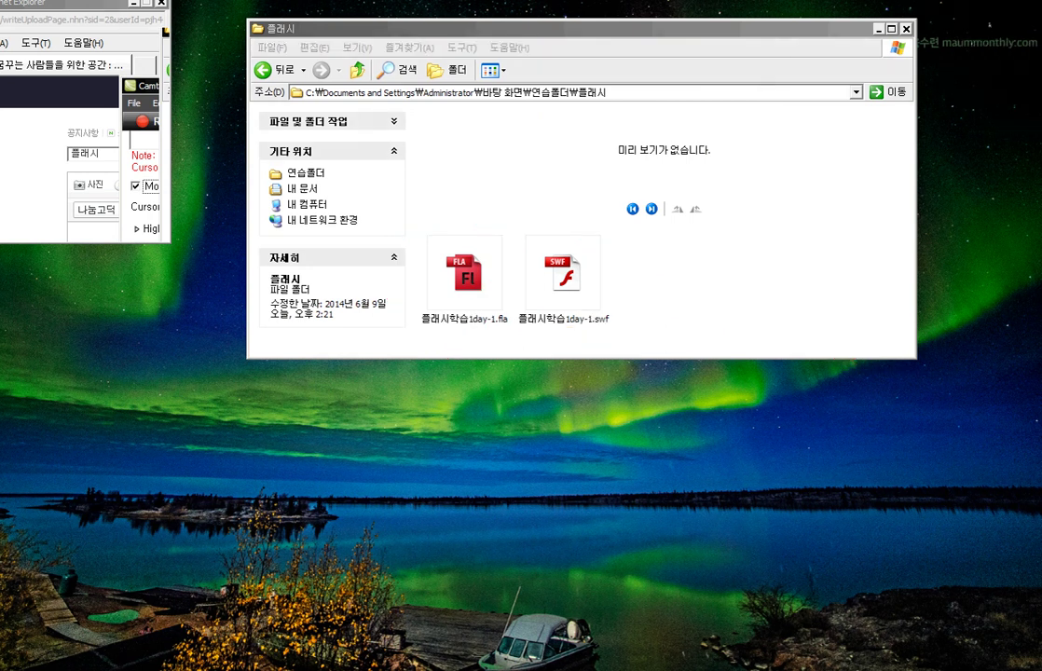